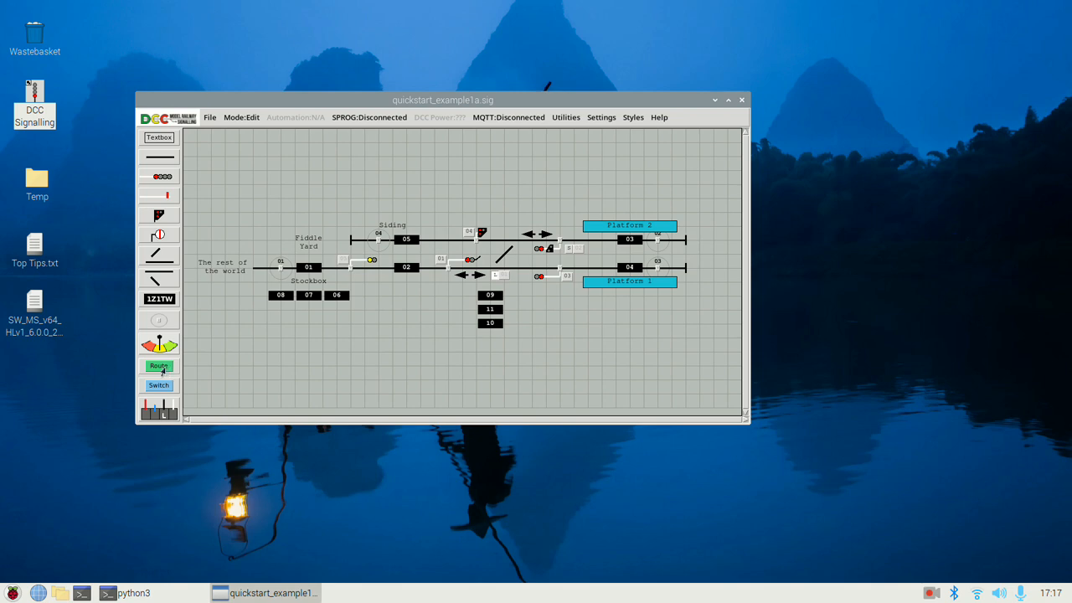
# - Add a route button of the standard right-facing Entry type and place it on the line just after track section 01
pyautogui.click(159, 366)
pyautogui.click(308, 324)
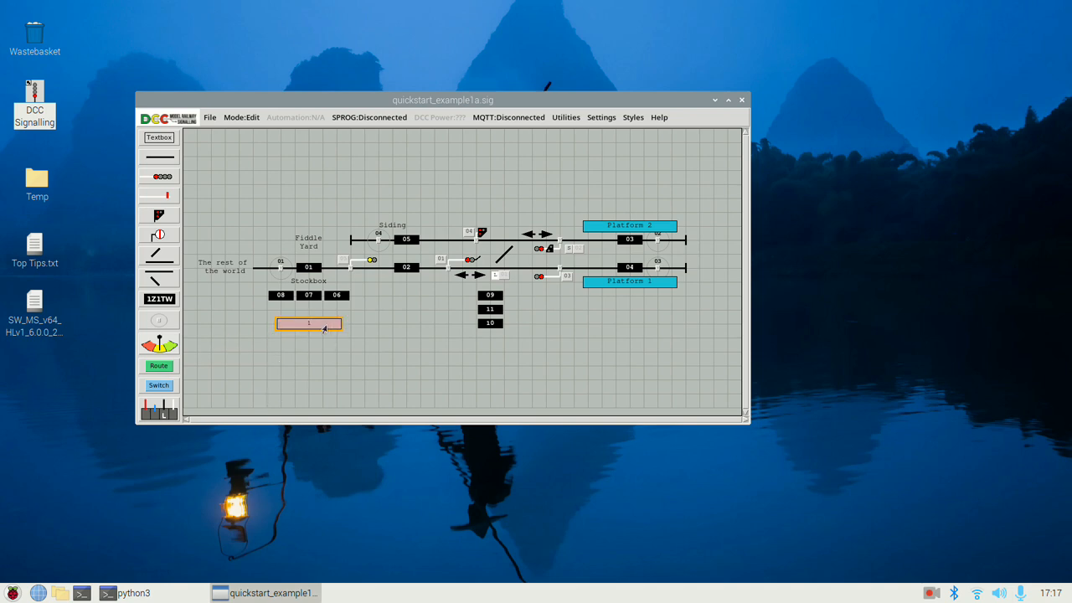
pyautogui.doubleClick(325, 328)
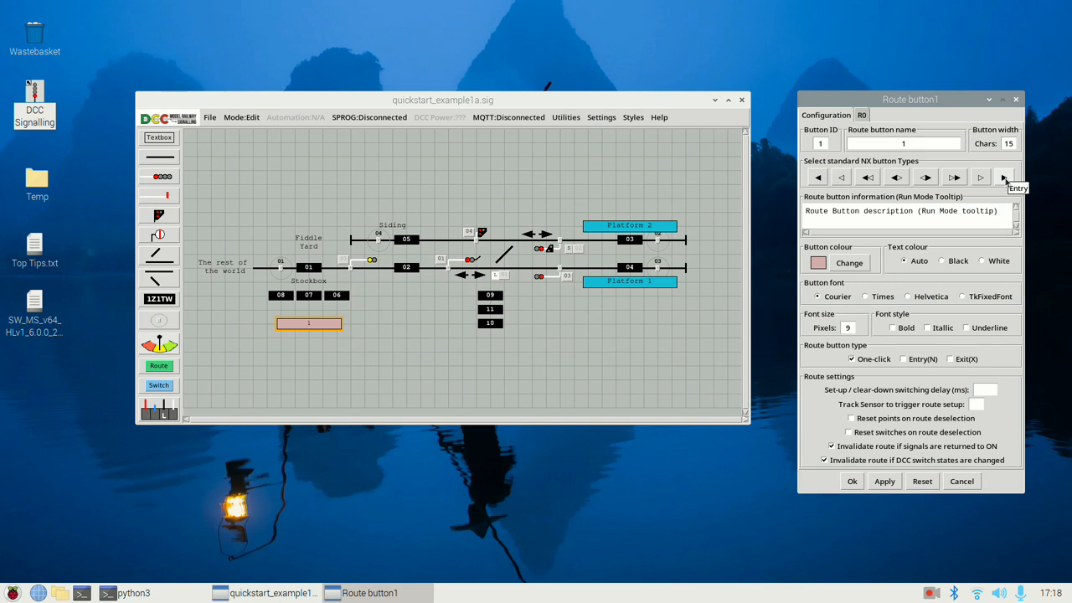
pyautogui.click(1004, 177)
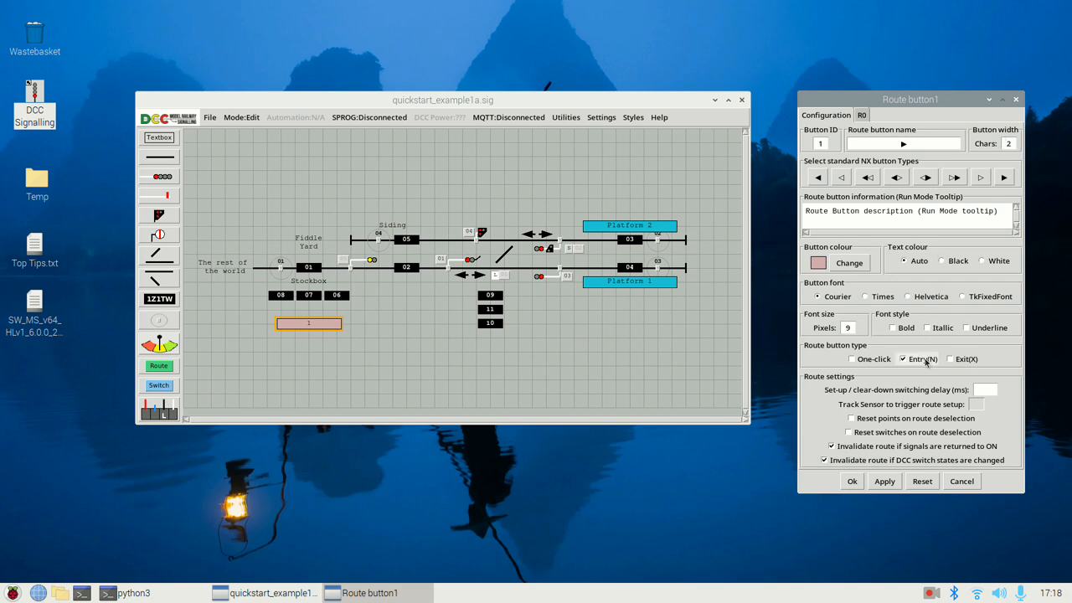
pyautogui.click(852, 483)
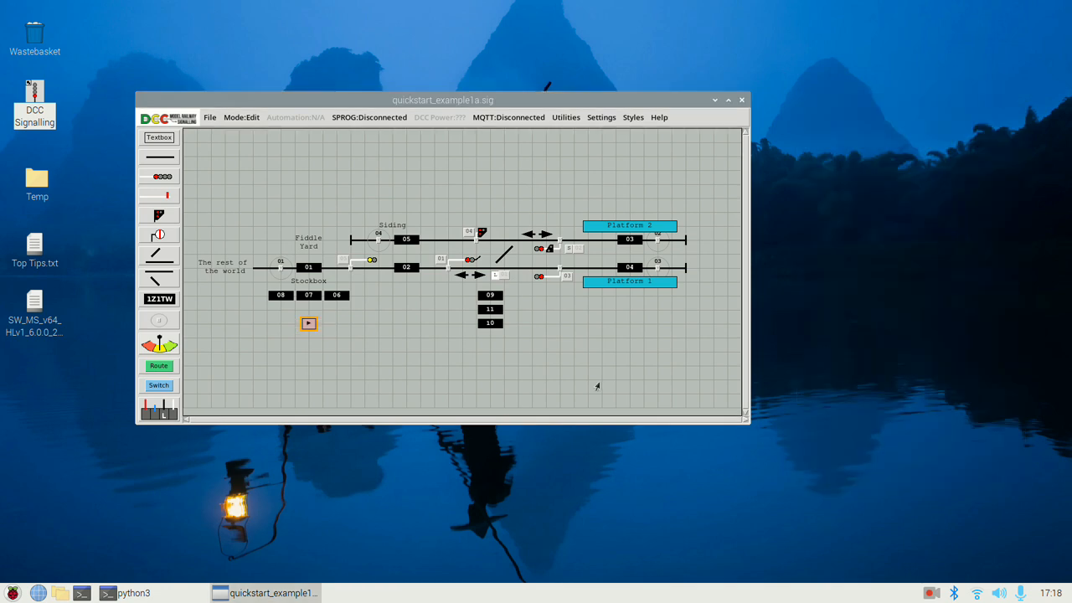
pyautogui.moveTo(305, 329); pyautogui.dragTo(331, 270)
# - Add a right-facing Exit route button at the end of the Platform 2 line and copy it to the end of the Platform 1 line
pyautogui.click(159, 366)
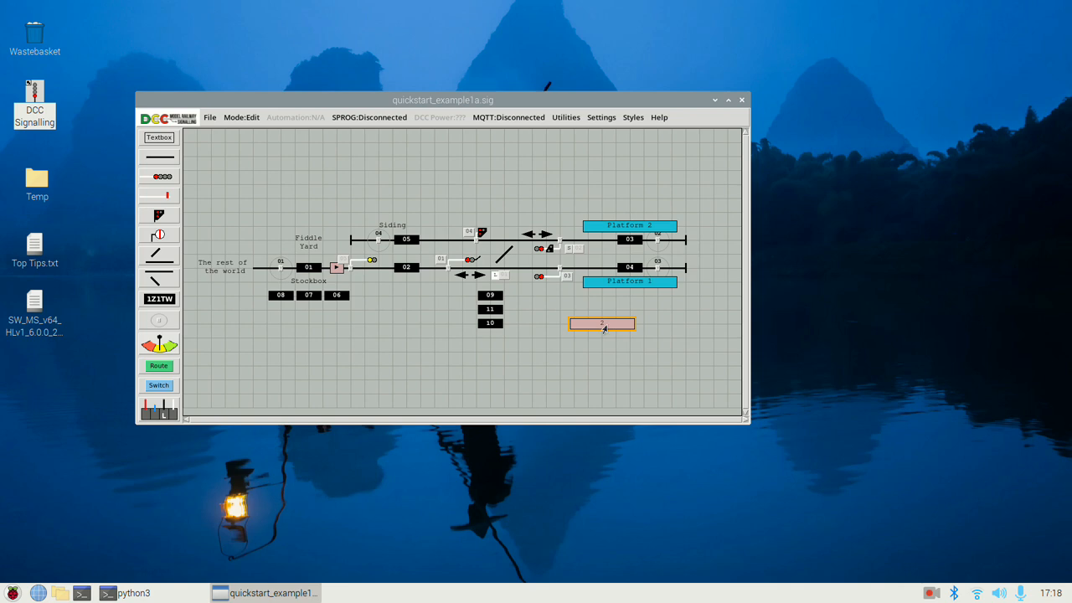
pyautogui.doubleClick(605, 329)
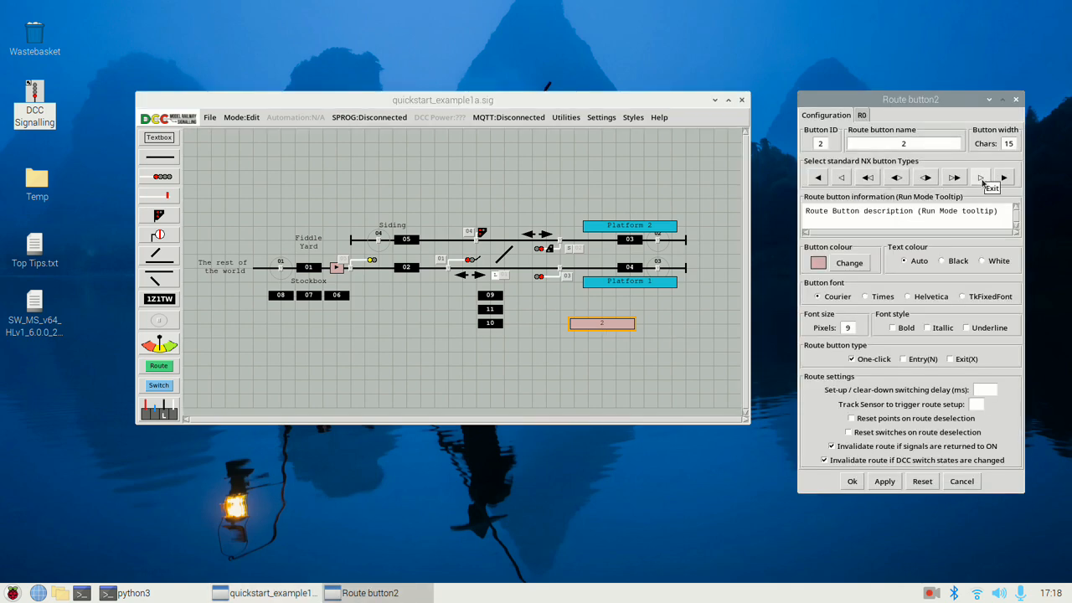
pyautogui.click(983, 179)
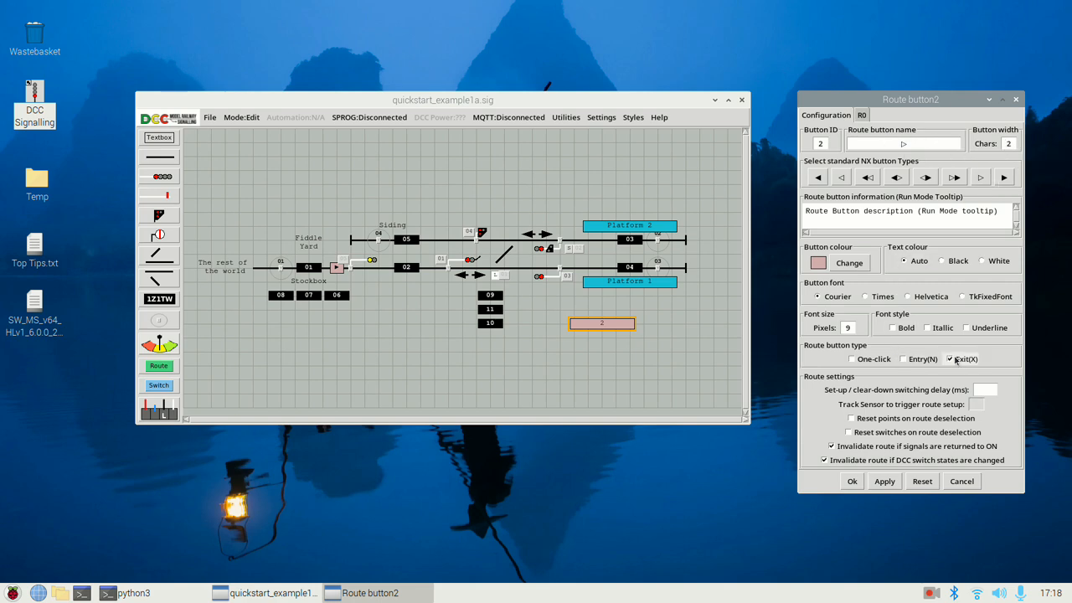
pyautogui.click(852, 480)
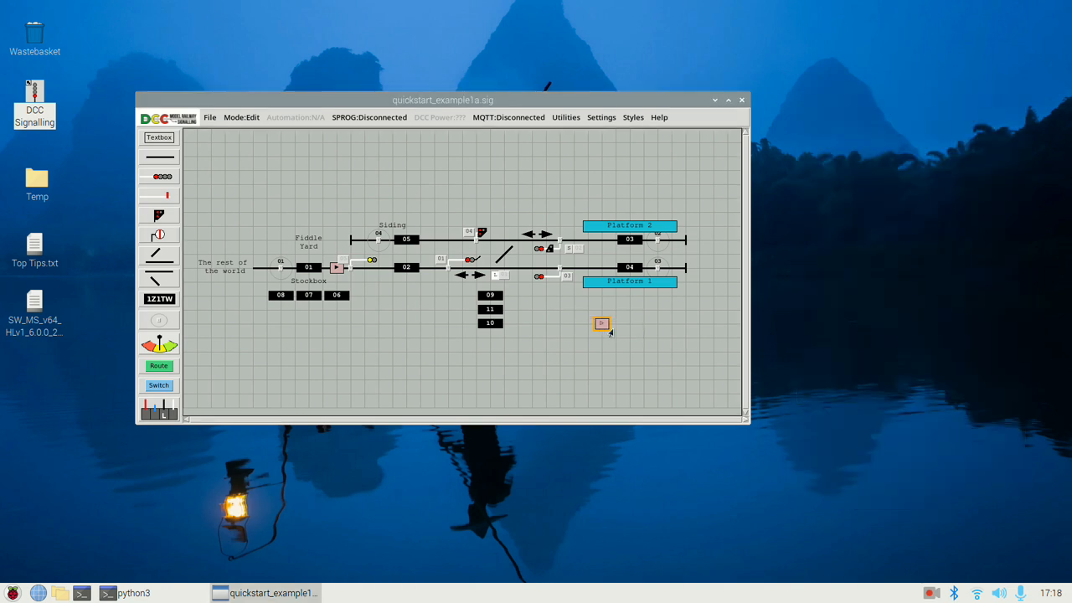
pyautogui.moveTo(601, 323); pyautogui.dragTo(673, 247)
pyautogui.hotkey('ctrl', 'c')
pyautogui.click(662, 257)
# - Open the Fiddle Yard entry button's first route definition and display the item IDs on the schematic
pyautogui.doubleClick(334, 270)
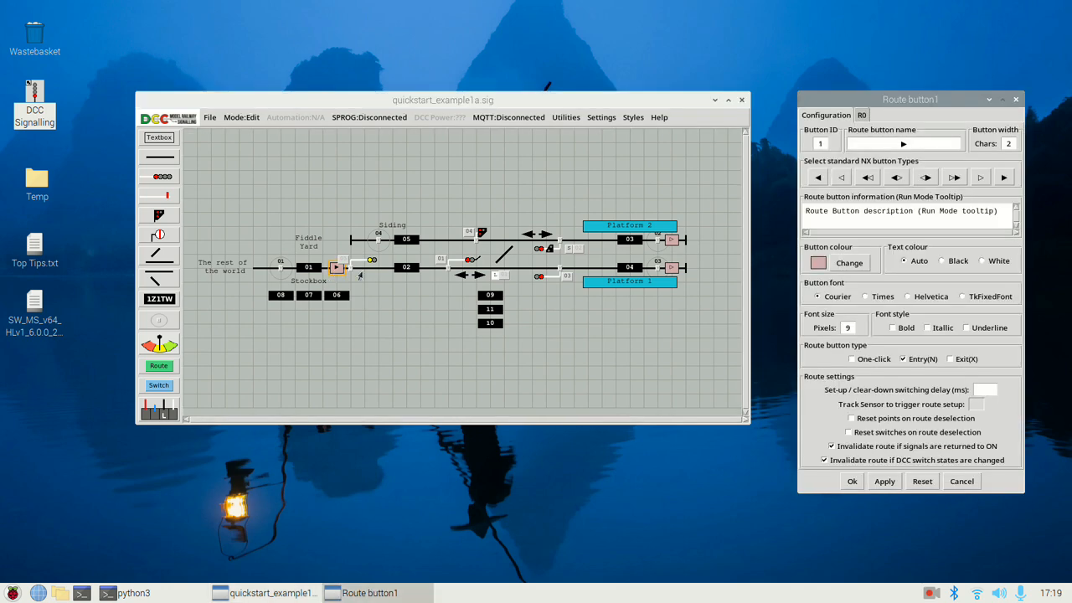
pyautogui.click(864, 118)
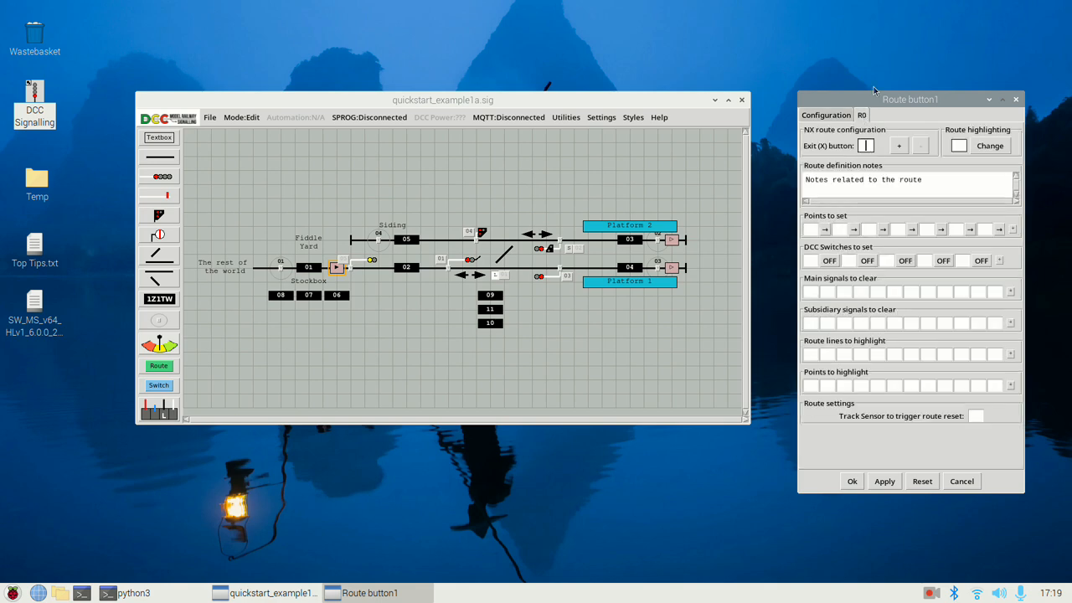
pyautogui.moveTo(876, 99); pyautogui.dragTo(869, 69)
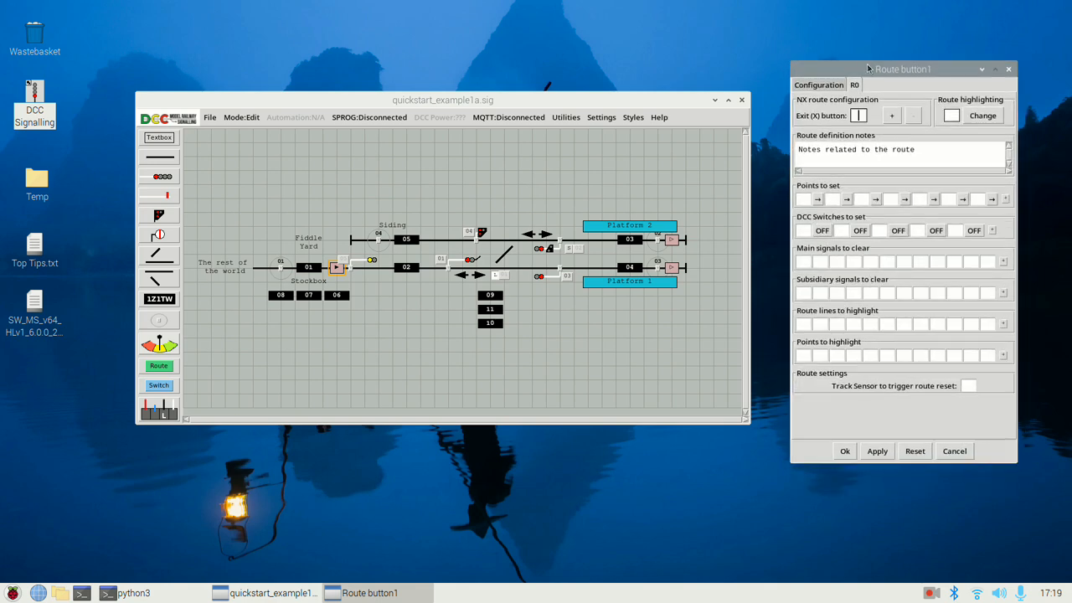
pyautogui.click(858, 116)
pyautogui.click(590, 343)
pyautogui.hotkey('ctrl', 'i')
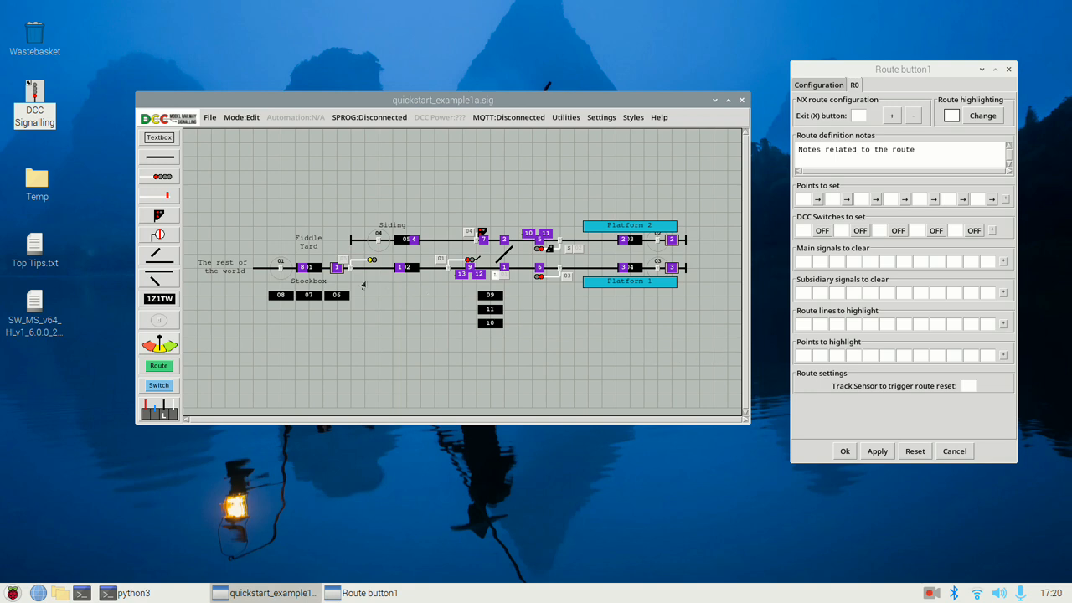
# - Replace the first route's notes with "Into Platform 1" and set its exit button to 3
pyautogui.tripleClick(852, 150)
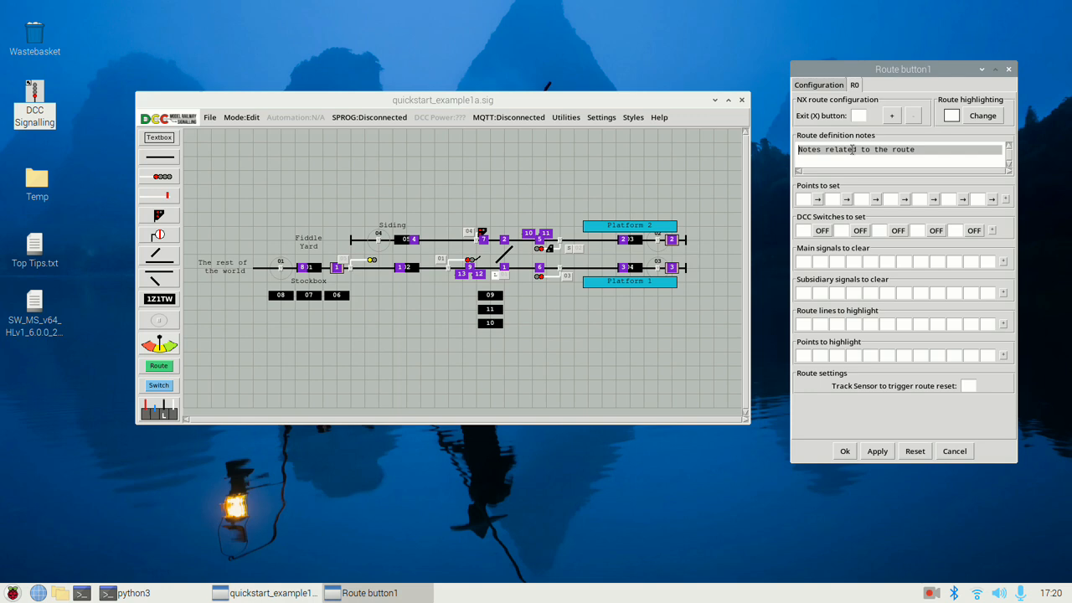
pyautogui.press('BackSpace')
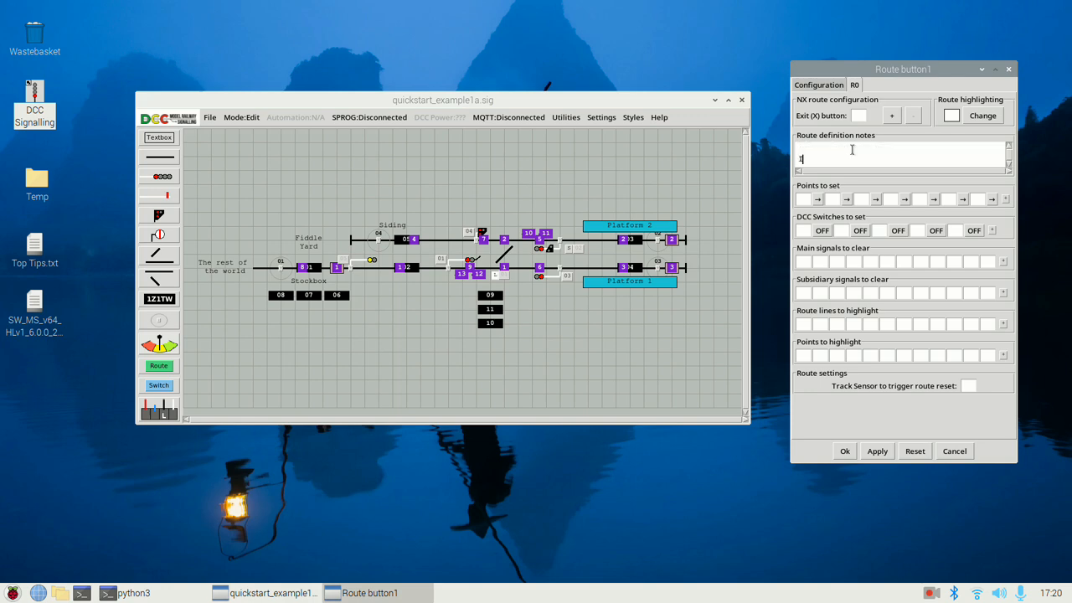
pyautogui.write('Into Platform 1')
pyautogui.click(857, 115)
# - Set point 1 in its normal direction and main signal 1 to clear for the Platform 1 route
pyautogui.click(803, 200)
pyautogui.write('1')
pyautogui.click(803, 262)
# - Enter 1, 9, 6, 3 and 12 as the route lines to highlight for Platform 1
pyautogui.click(804, 322)
pyautogui.click(821, 325)
pyautogui.write('9')
pyautogui.click(839, 325)
pyautogui.write('6')
pyautogui.click(853, 325)
pyautogui.click(873, 325)
# - Enter point 1 to highlight and track sensor 3 to trigger the Platform 1 route's reset
pyautogui.click(803, 356)
pyautogui.click(965, 387)
pyautogui.write('3')
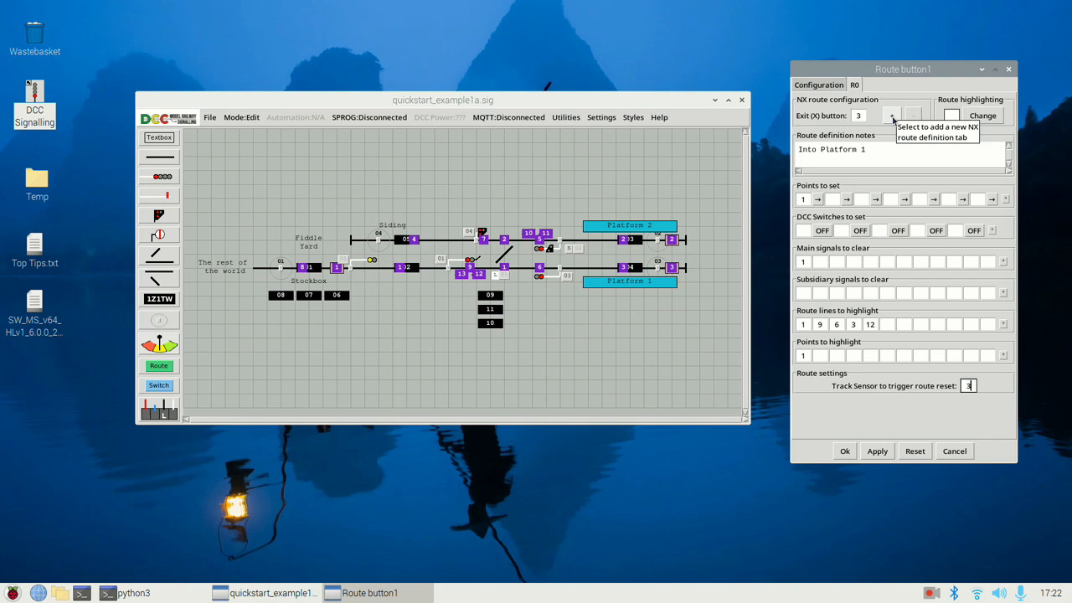
# - Add a second route definition noted "Into Platform 2" with point 1 switched (↑) and main signal 1 to clear
pyautogui.click(893, 117)
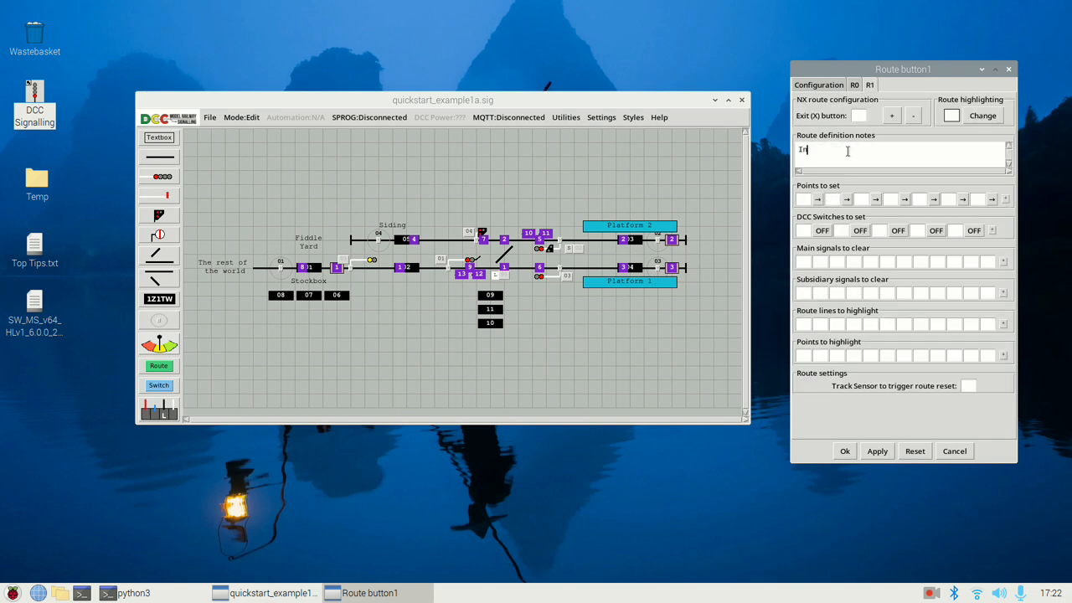
pyautogui.write('o Platform 2')
pyautogui.click(804, 199)
pyautogui.write('1')
pyautogui.click(818, 200)
pyautogui.click(803, 262)
pyautogui.write('1')
# - Enter 1, 9, 5, 2, 12 and 11 as the route lines to highlight for Platform 2
pyautogui.click(804, 325)
pyautogui.click(821, 324)
pyautogui.write('9')
pyautogui.click(837, 325)
pyautogui.write('5')
pyautogui.click(853, 325)
pyautogui.write('2')
pyautogui.click(872, 325)
pyautogui.write('12')
pyautogui.click(883, 325)
pyautogui.write('11')
# - Enter 1 and 2 as the points to highlight for the Platform 2 route
pyautogui.click(802, 356)
pyautogui.write('1')
pyautogui.click(821, 356)
pyautogui.write('2')
# - Set the Platform 2 route's reset track sensor to 2 and its exit button to 2, and save the button configuration
pyautogui.click(969, 385)
pyautogui.click(859, 116)
pyautogui.write('2')
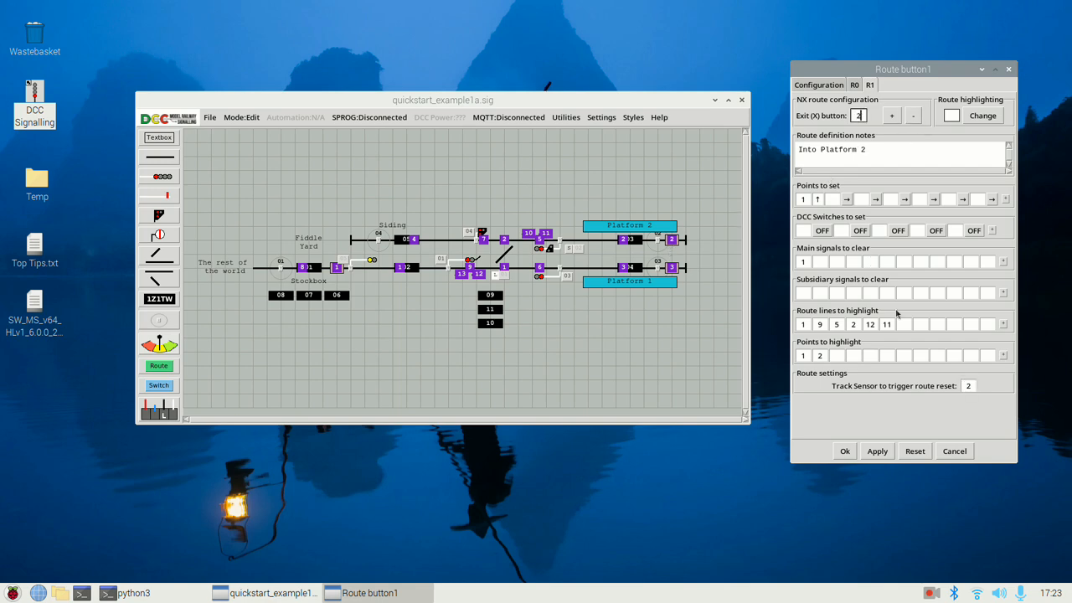
pyautogui.click(840, 452)
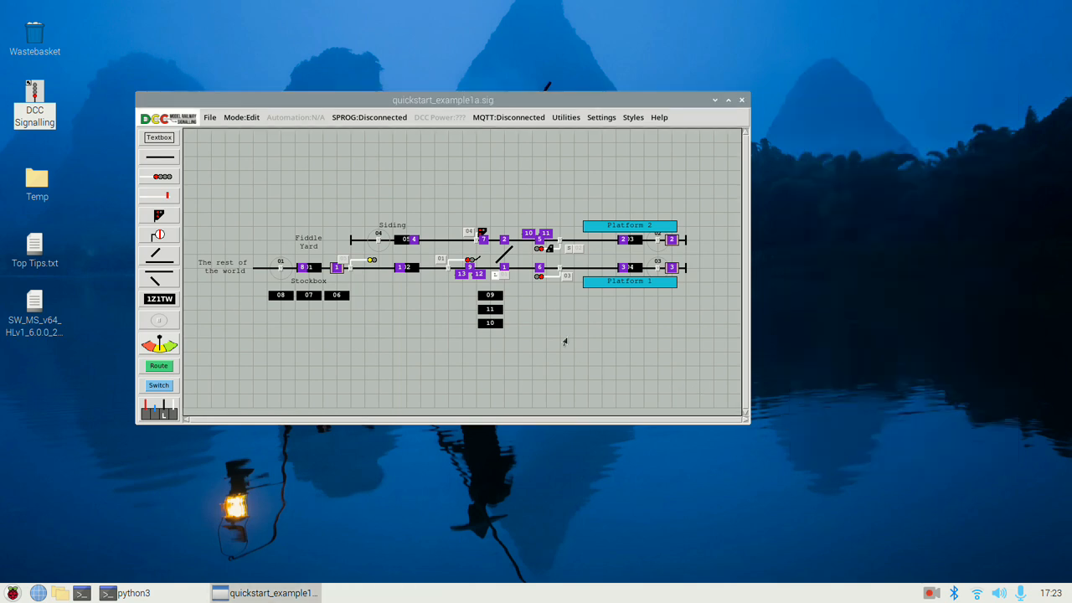
# - Hide the item IDs, switch the layout to Run mode, and clear the Fiddle Yard track section occupied by the DMU
pyautogui.hotkey('ctrl', 'i')
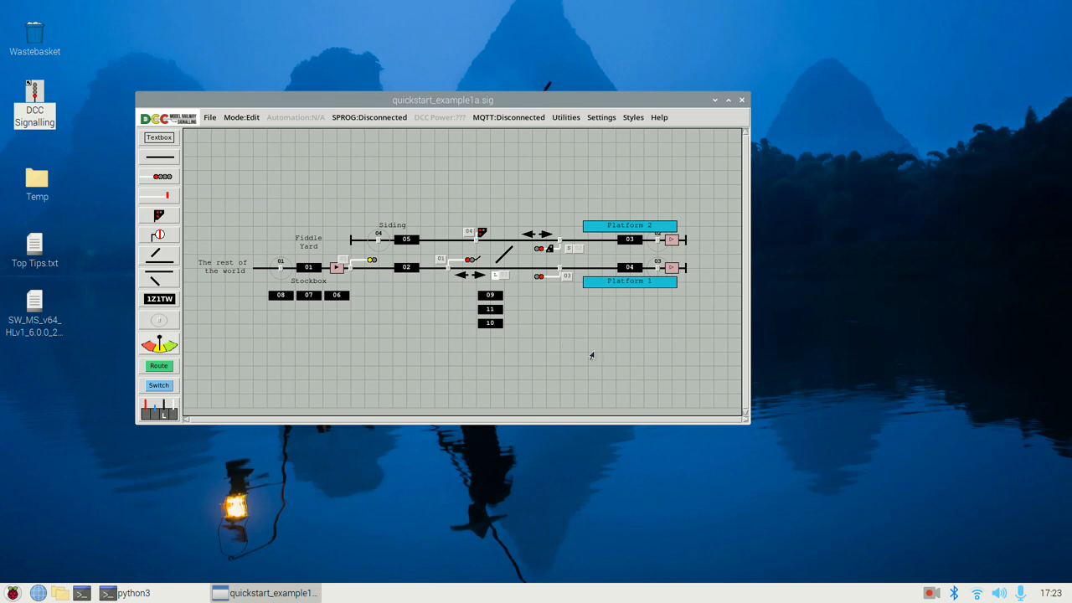
pyautogui.hotkey('ctrl', 'm')
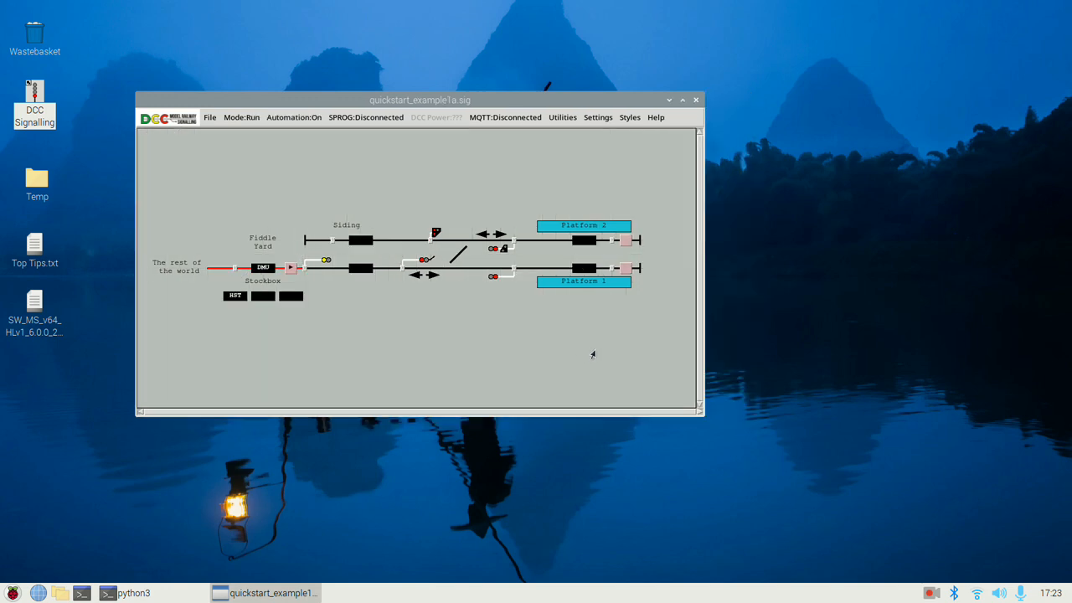
pyautogui.click(257, 273)
# - Set up the route from the Fiddle Yard entry button to the Platform 2 exit button
pyautogui.click(289, 269)
pyautogui.click(625, 242)
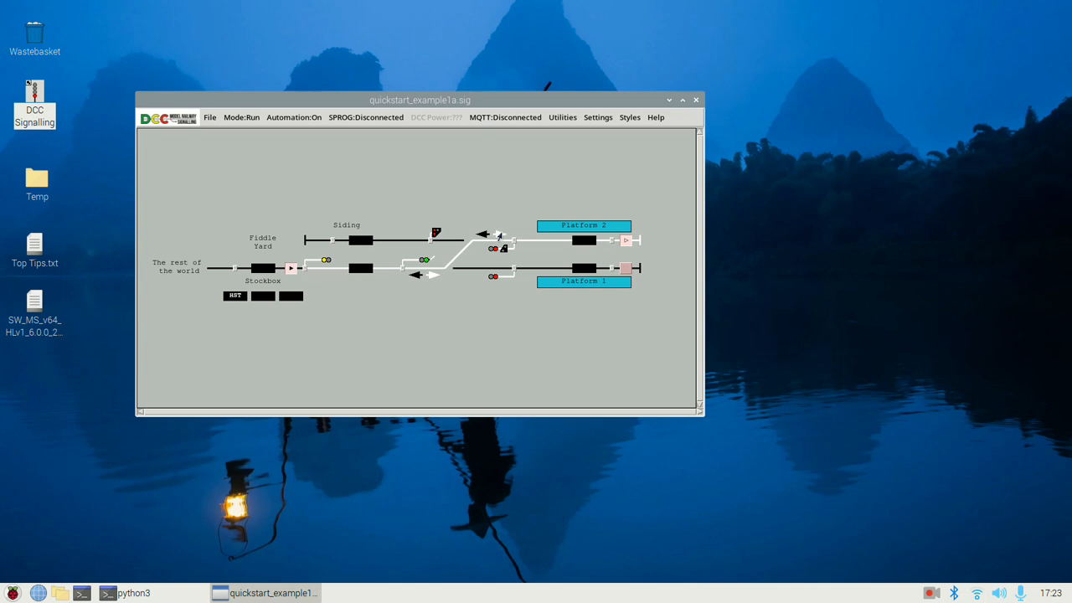
pyautogui.click(621, 244)
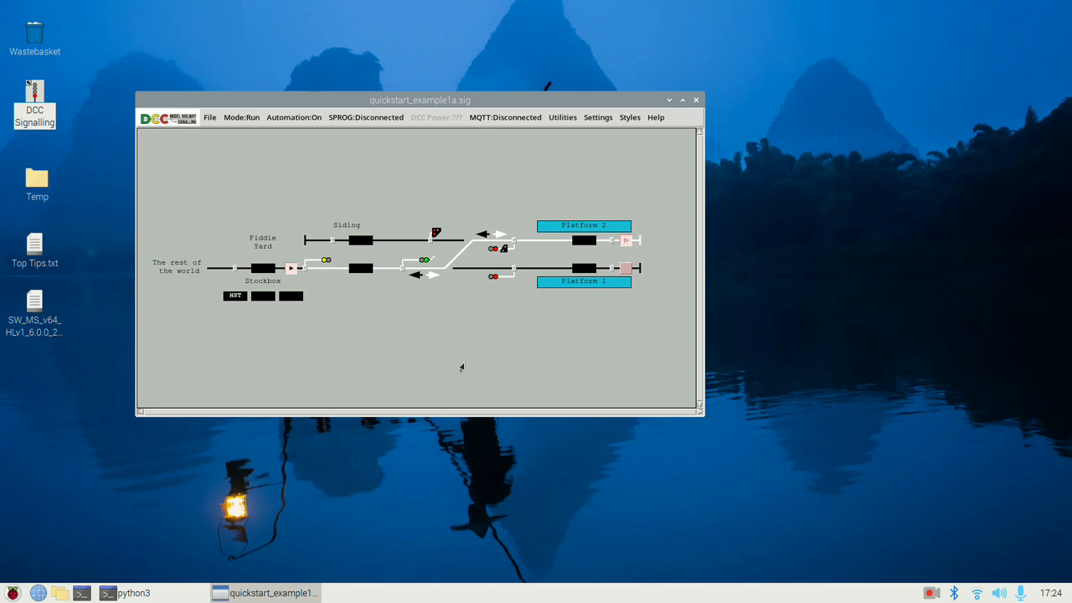
# - Replace the Platform 2 route with the route from the Fiddle Yard into Platform 1, and clear that route again
pyautogui.click(288, 269)
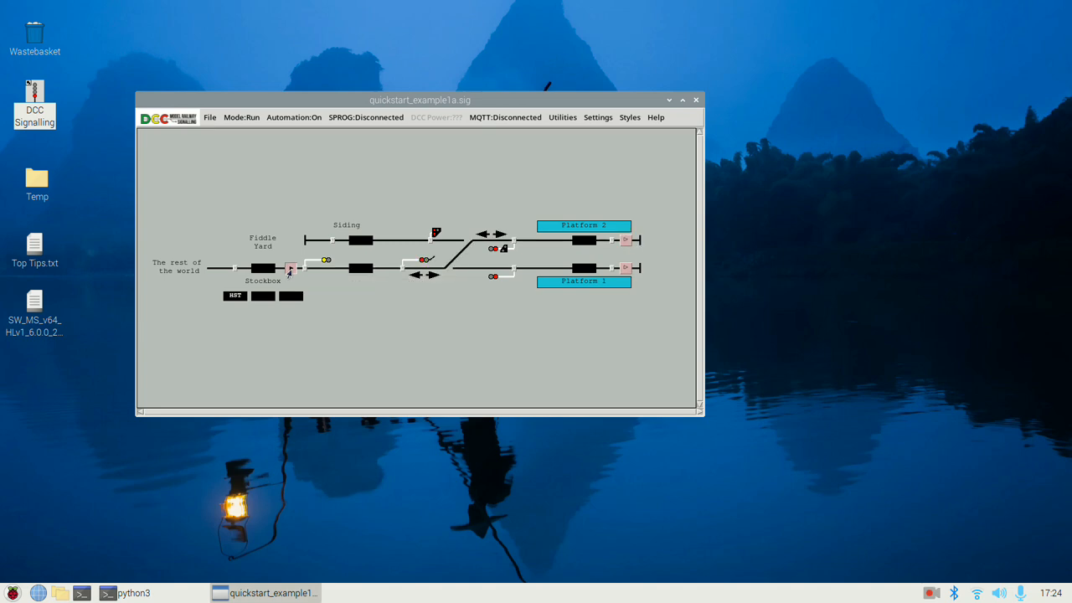
pyautogui.click(624, 269)
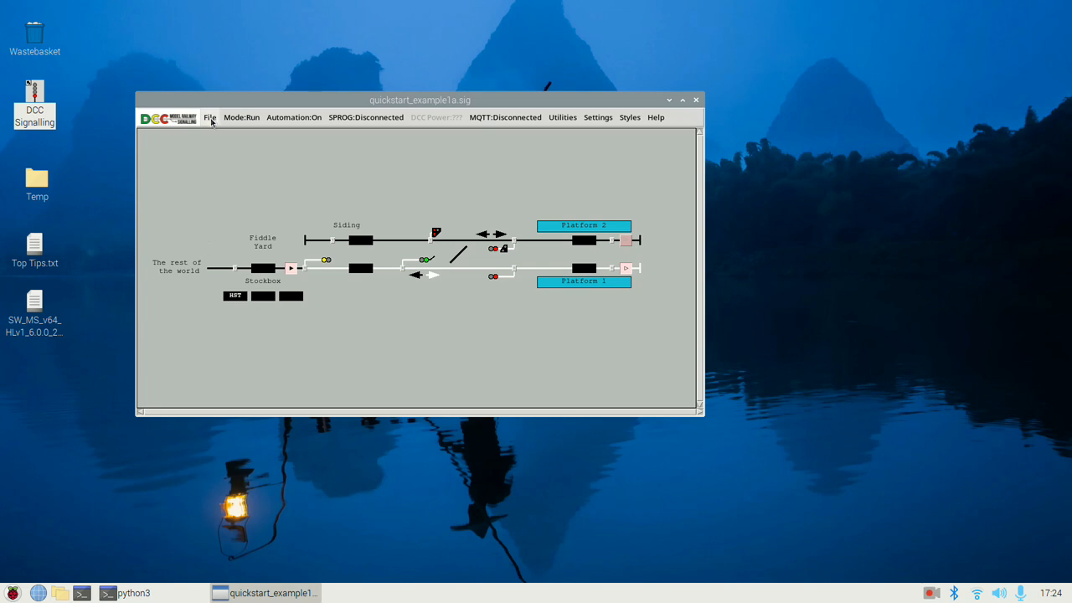
pyautogui.click(289, 266)
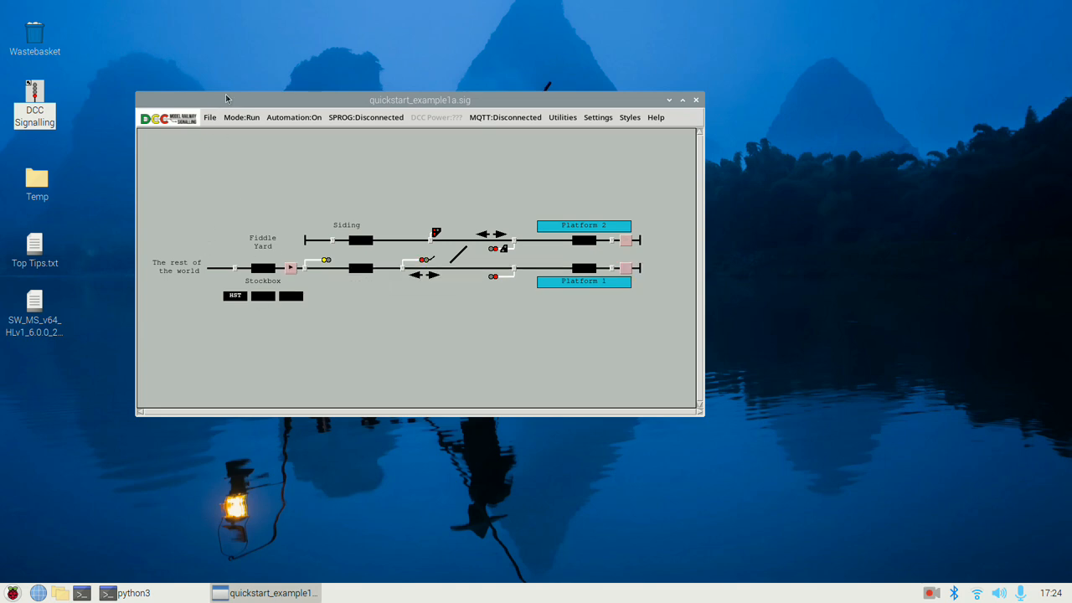
# - Load the supplied example layout quickstart_example1a.sig
pyautogui.click(209, 117)
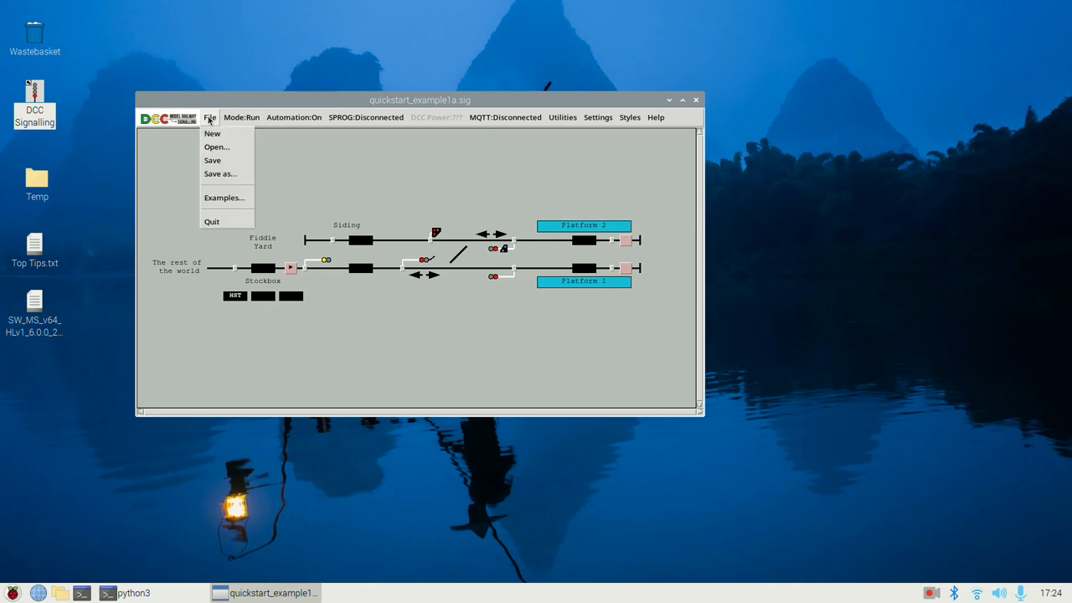
pyautogui.click(216, 197)
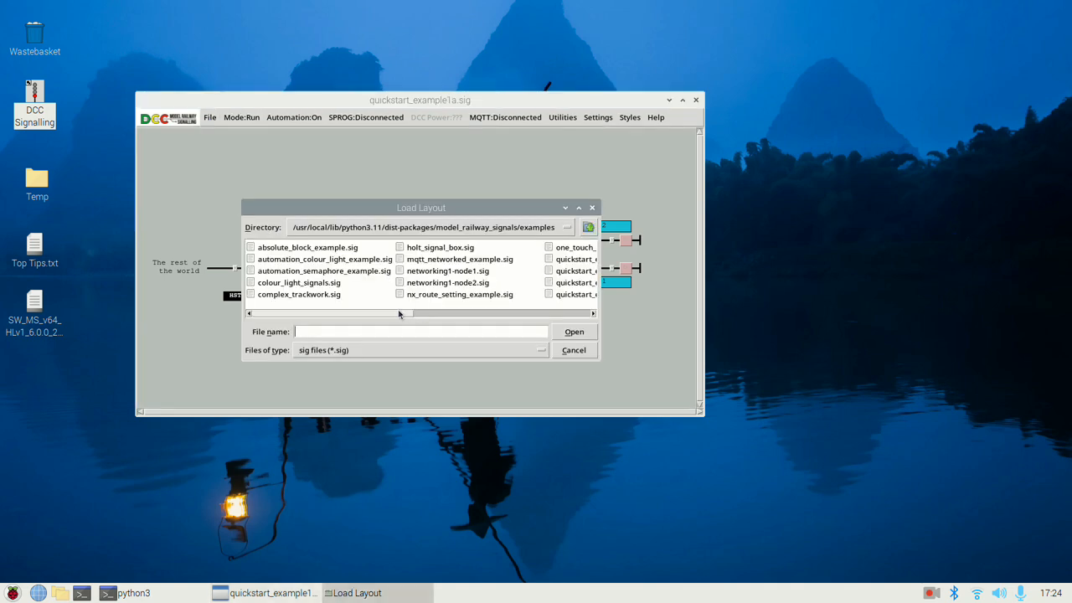
pyautogui.moveTo(399, 313); pyautogui.dragTo(477, 312)
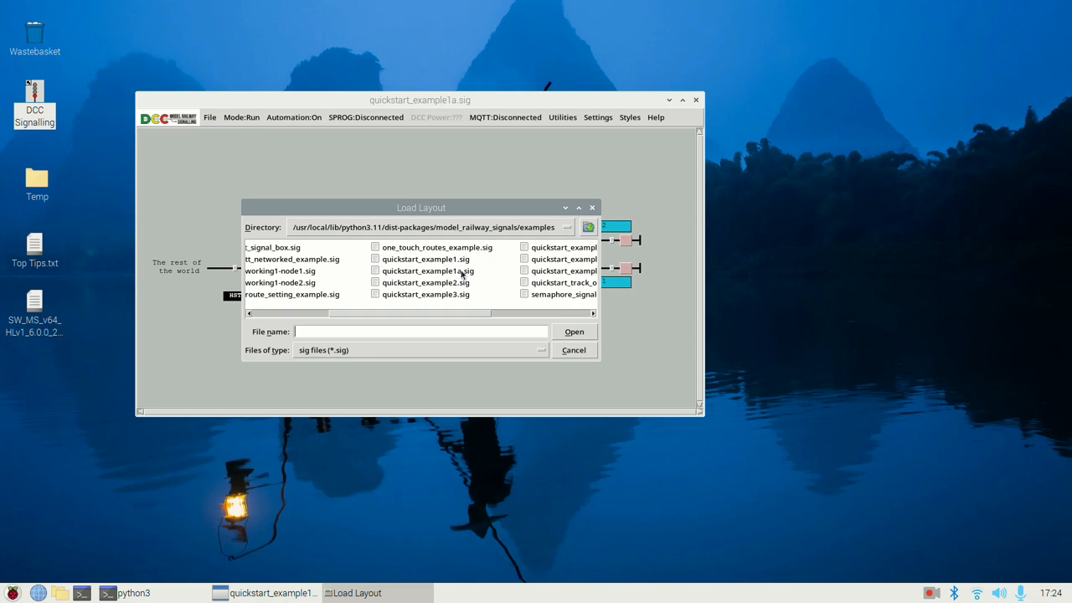
pyautogui.doubleClick(461, 272)
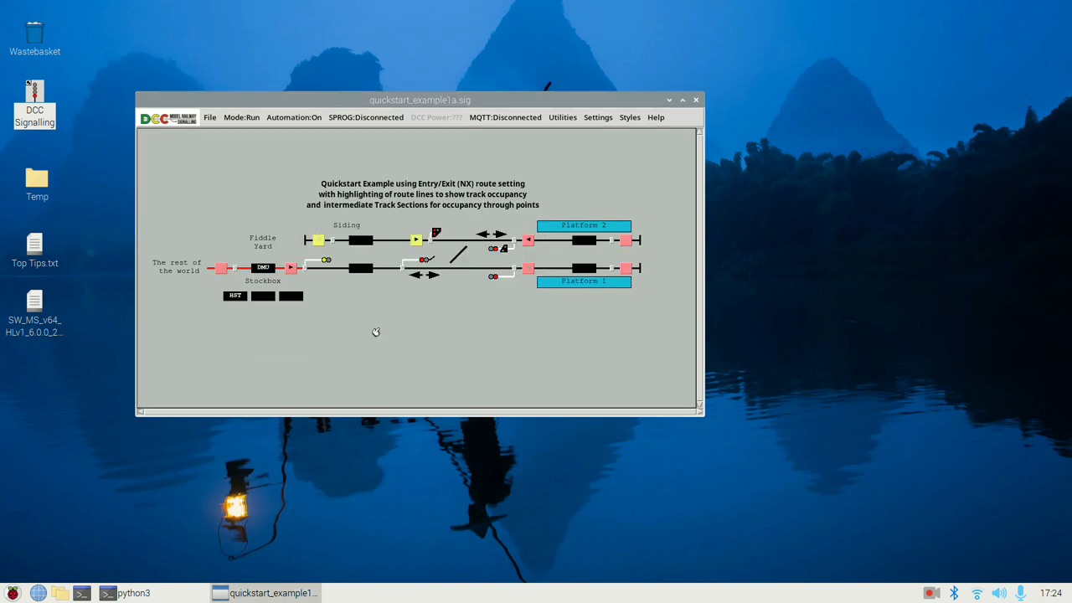
# - Clear the DMU's track section, set up the route from Platform 2 to the rest of the world, and clear that route again
pyautogui.click(259, 270)
pyautogui.click(525, 245)
pyautogui.click(222, 270)
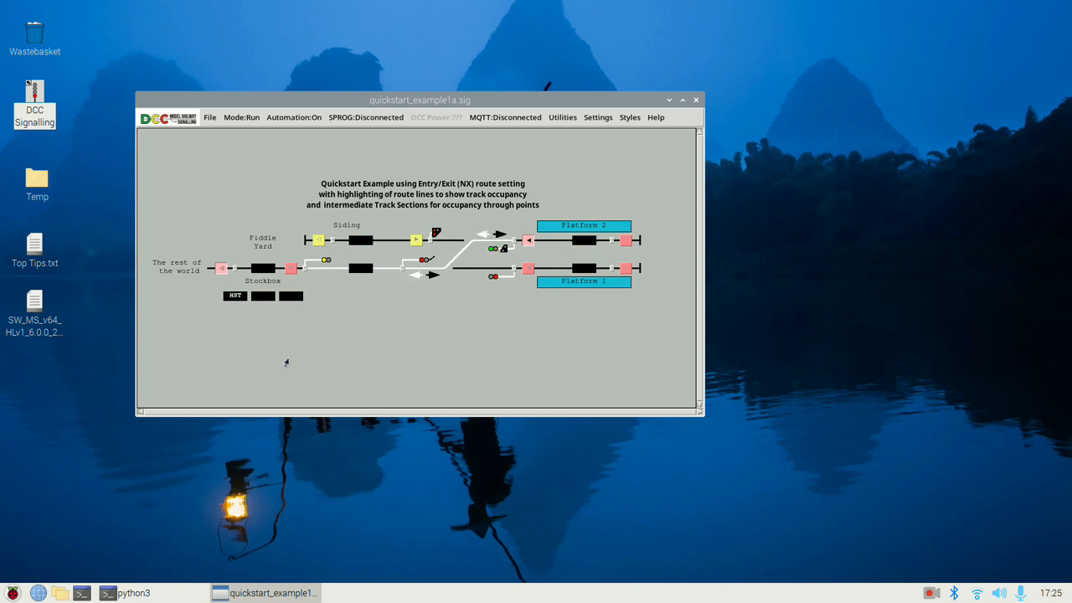
pyautogui.click(530, 243)
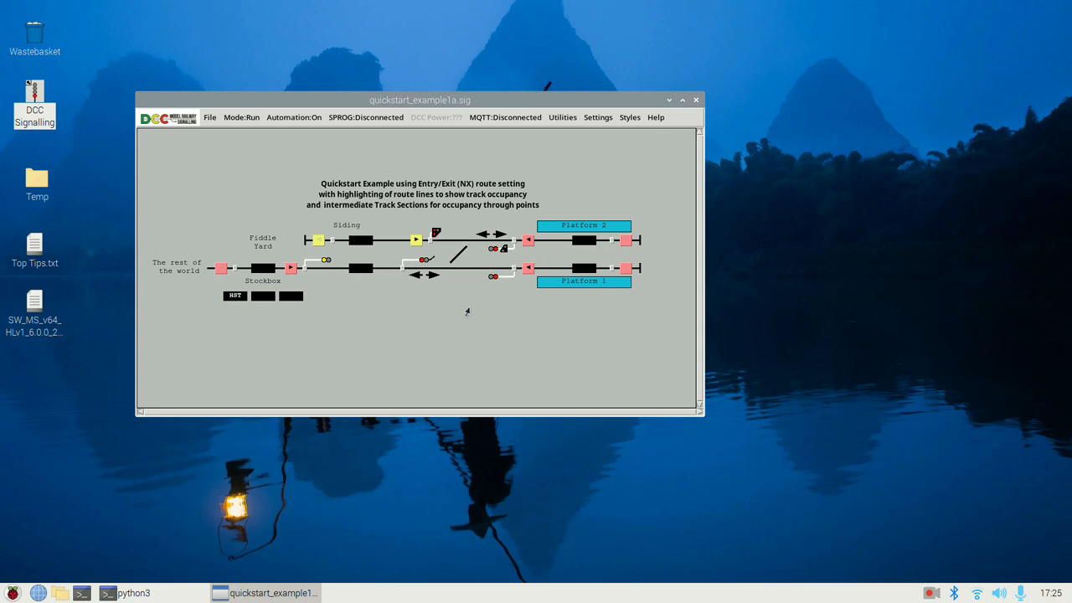
# - Set up the route from the Fiddle Yard into Platform 1 and the route from Platform 2 into the Siding
pyautogui.click(290, 269)
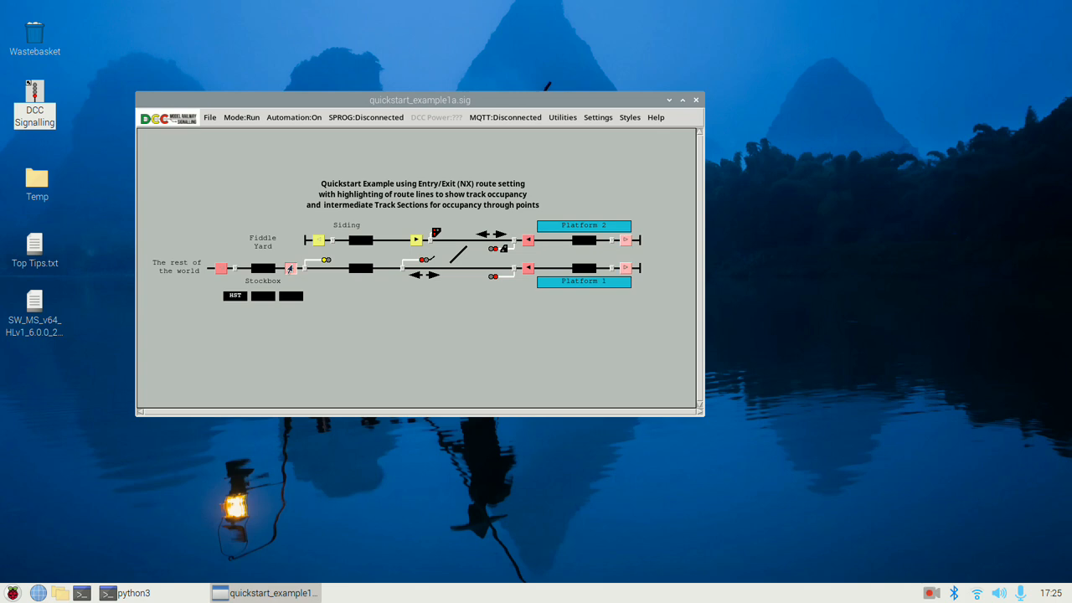
pyautogui.click(624, 269)
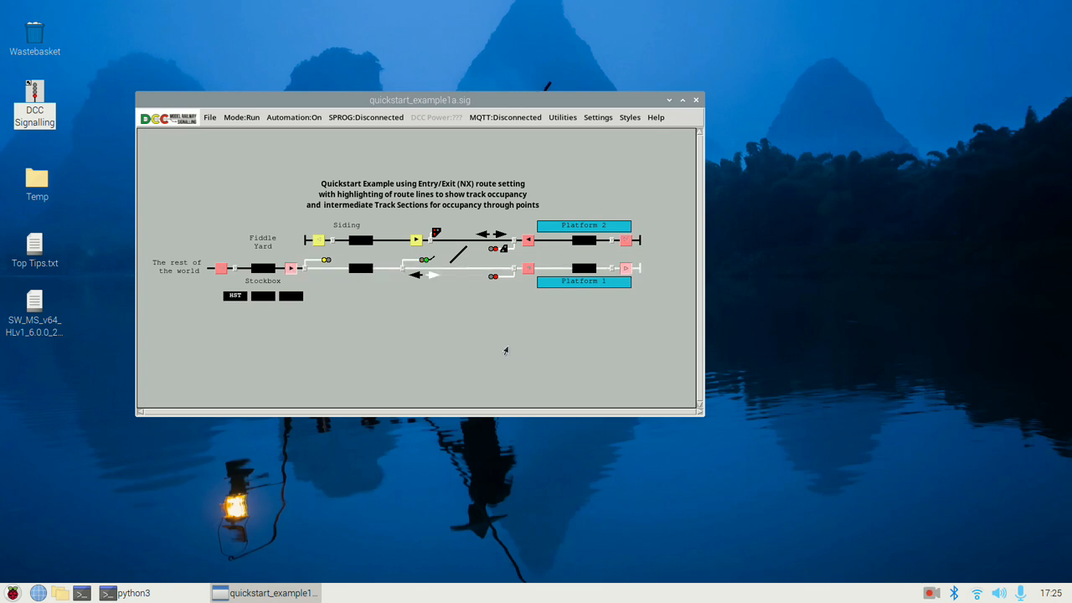
pyautogui.click(521, 243)
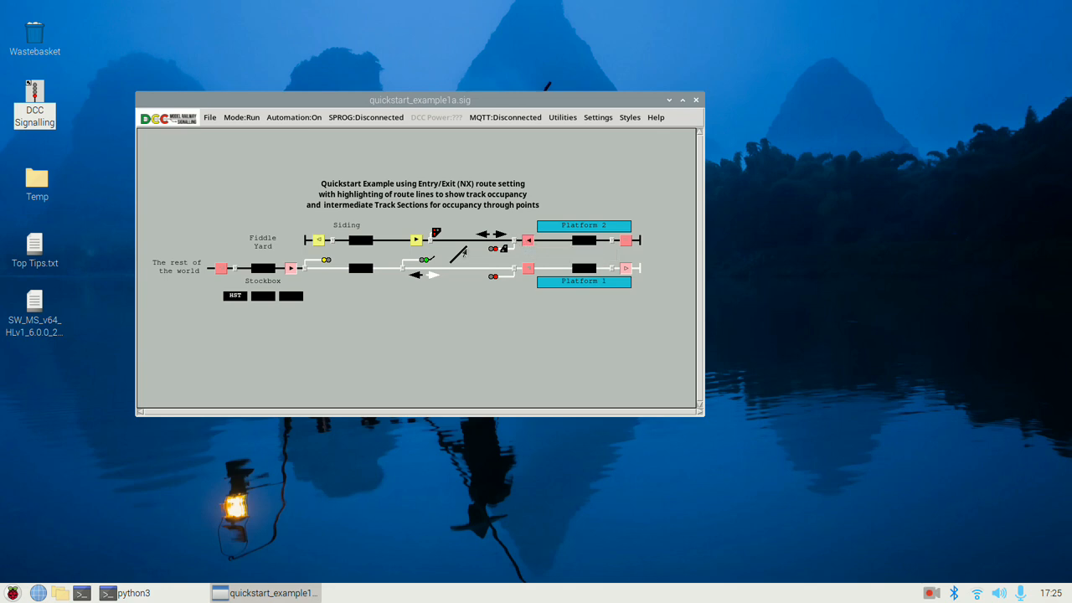
pyautogui.moveTo(221, 270)
# - Load the supplied example layout nx_route_setting_example.sig
pyautogui.click(210, 117)
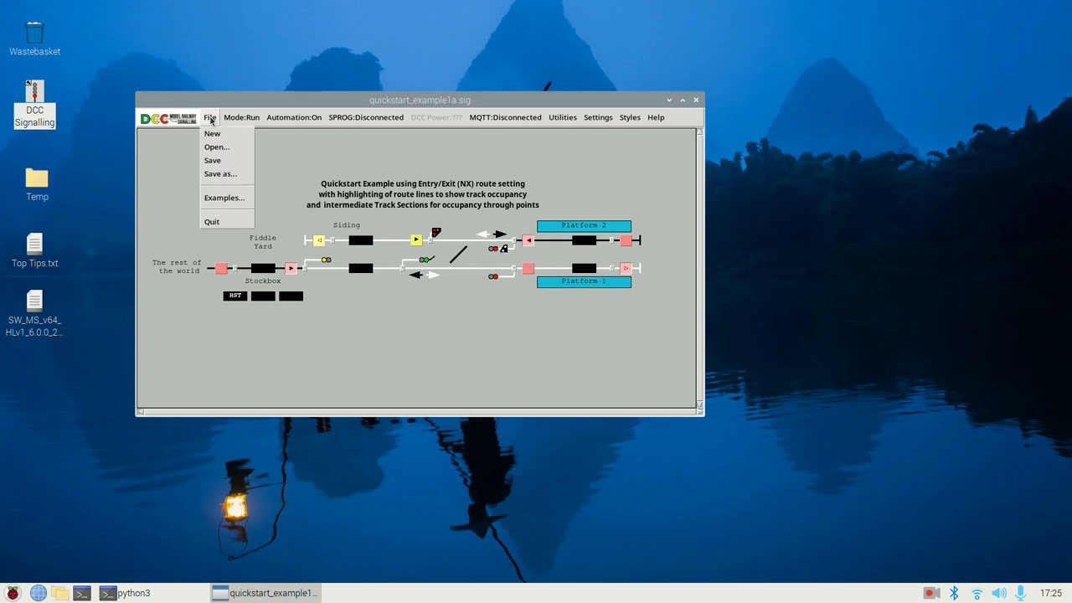
pyautogui.click(223, 199)
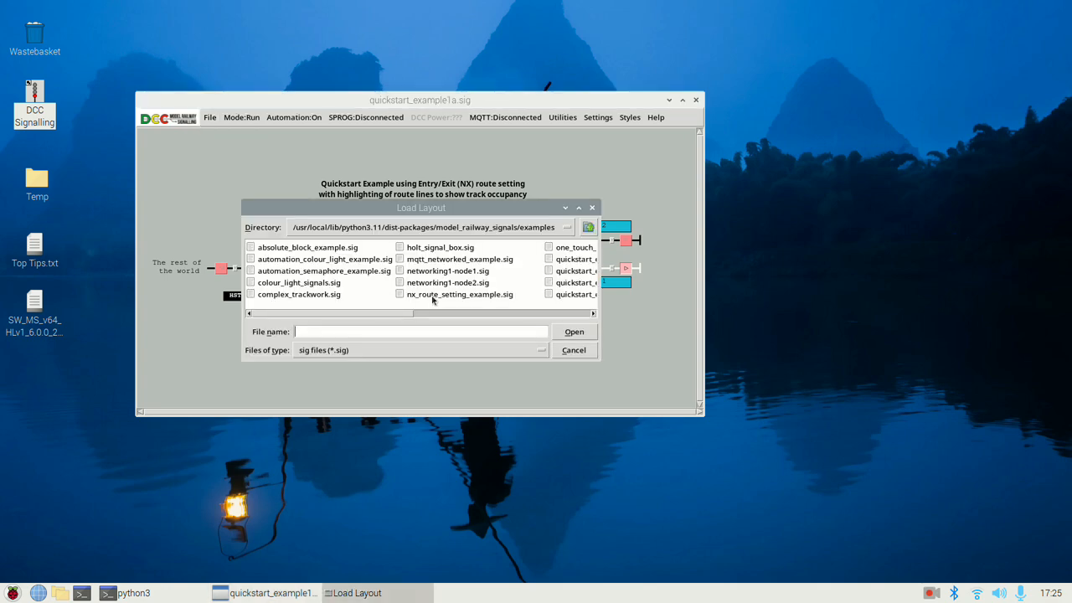
pyautogui.doubleClick(452, 294)
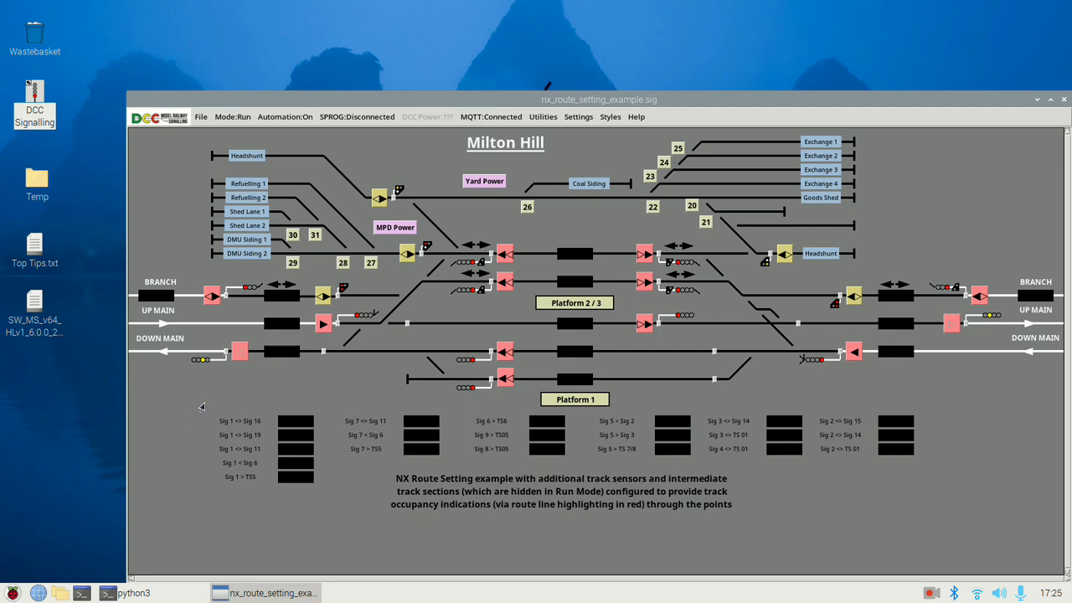
# - Set up the route from the Up Main into the upper Platform 2 / 3 track, and extend it onward to the far Branch line
pyautogui.click(324, 326)
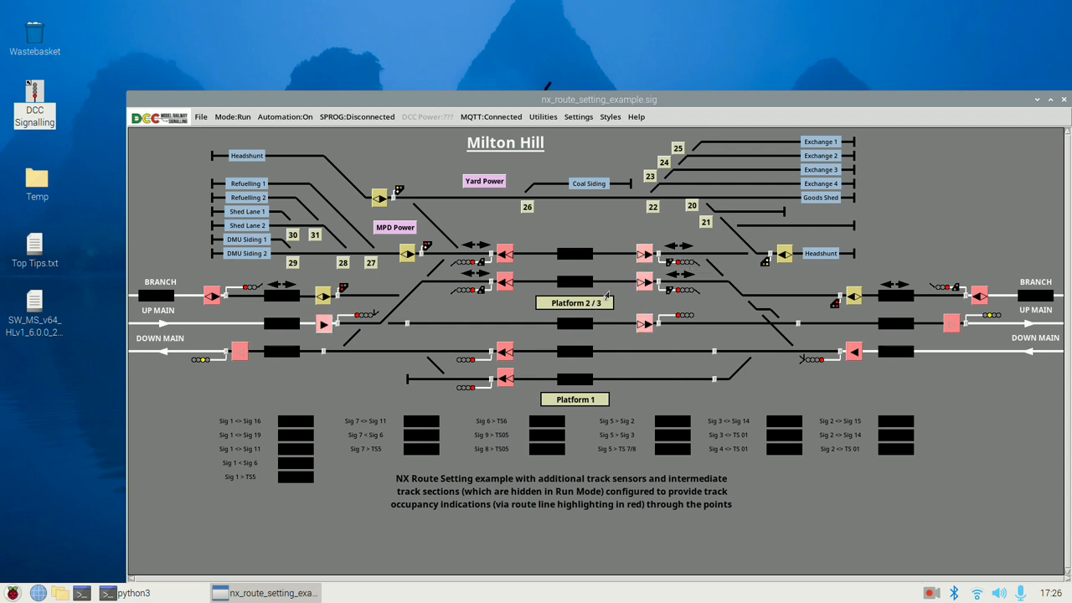
pyautogui.click(642, 255)
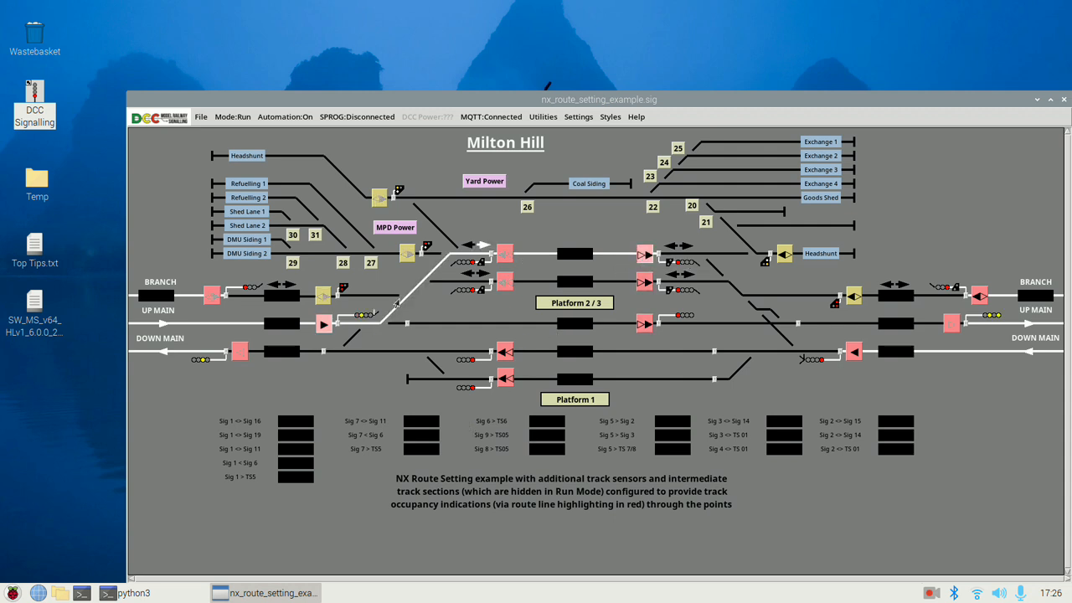
pyautogui.click(640, 256)
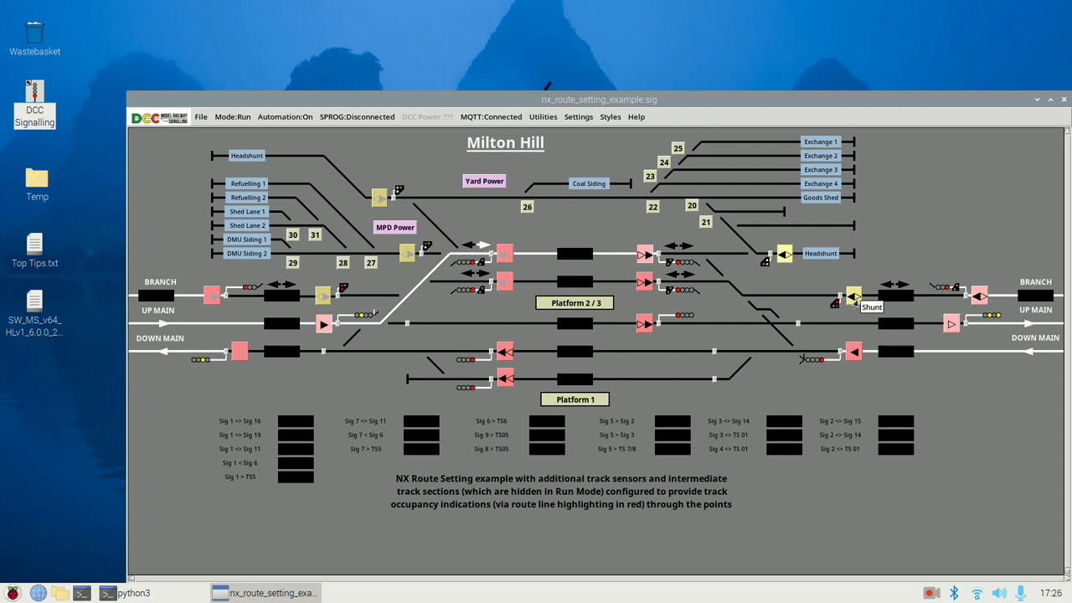
pyautogui.click(977, 299)
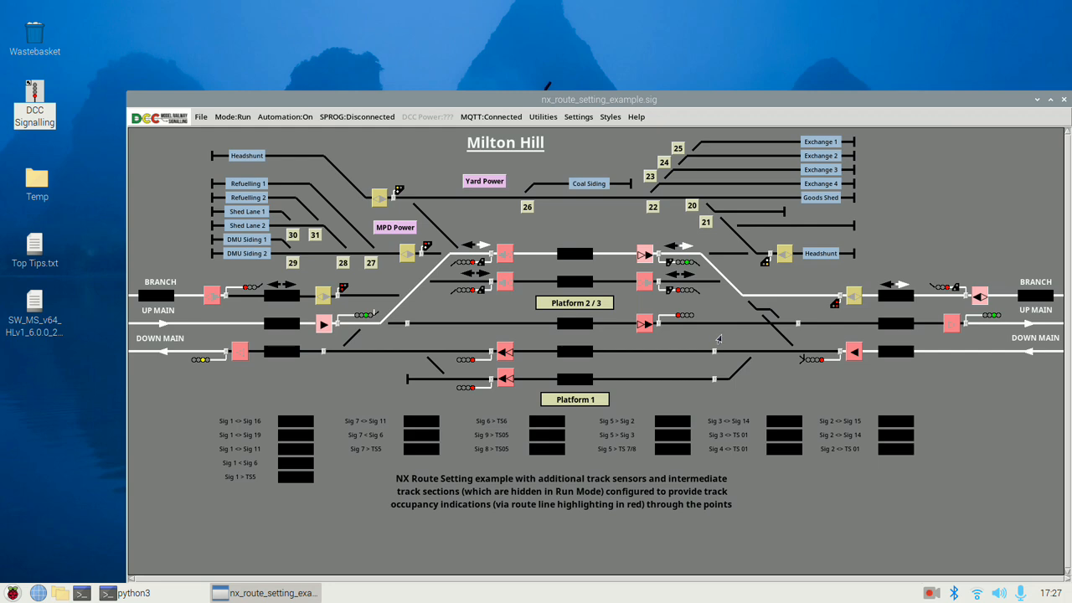
# - Switch the Milton Hill layout to Edit mode to view its hidden track sections and sensors, and return it to Run mode
pyautogui.hotkey('ctrl', 'm')
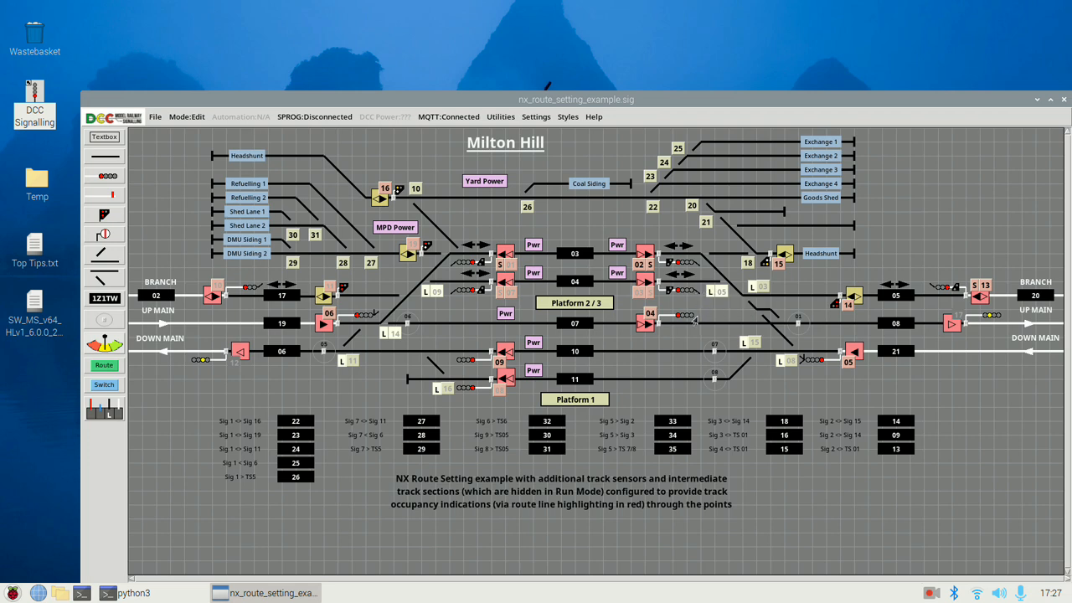
pyautogui.hotkey('ctrl', 'm')
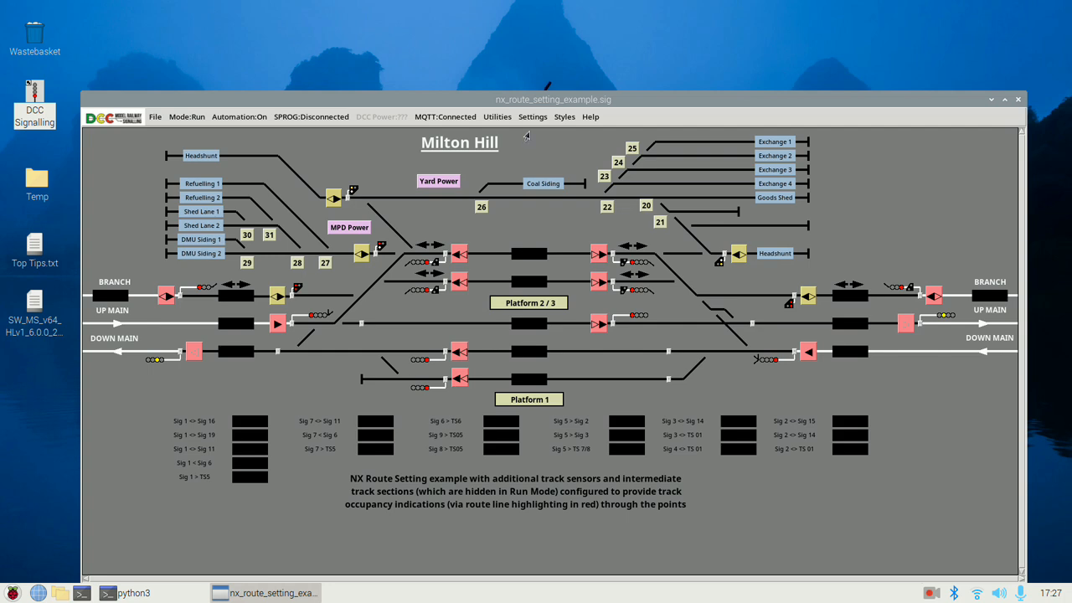
pyautogui.moveTo(551, 95); pyautogui.dragTo(553, 42)
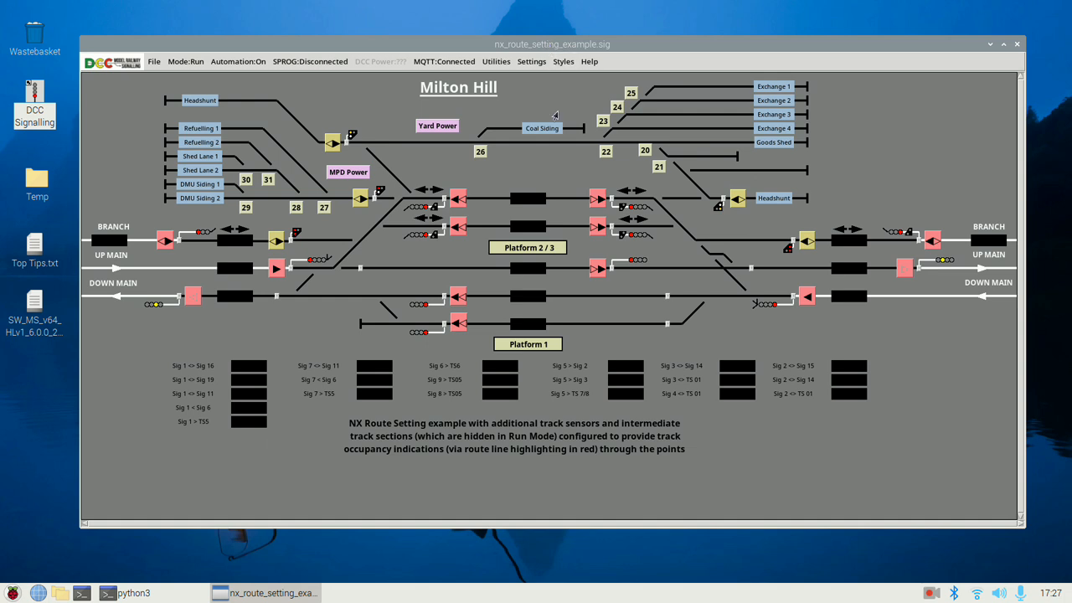
pyautogui.click(931, 593)
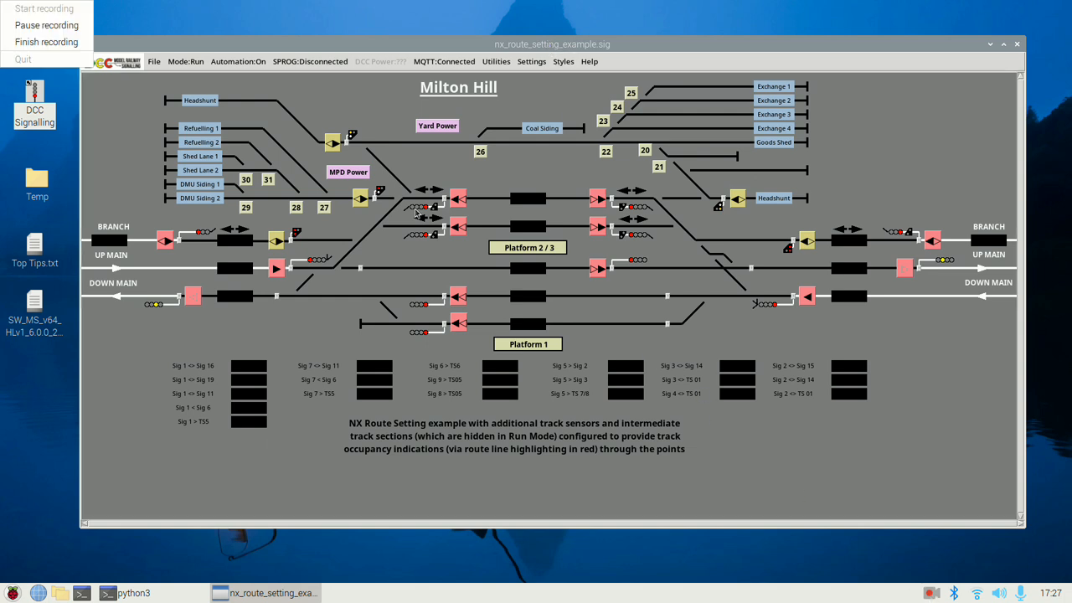